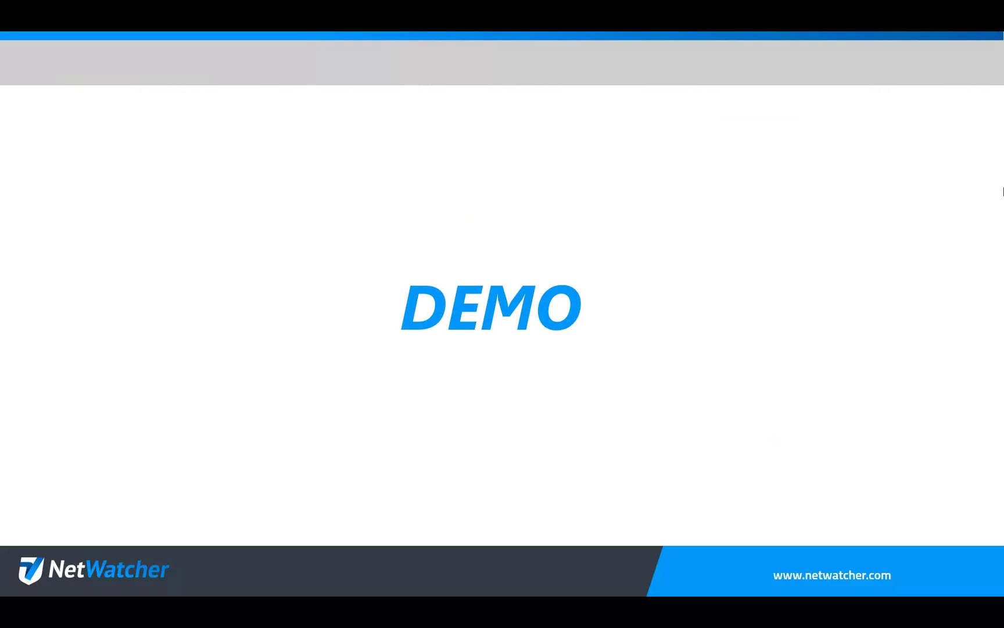
# - Switch from the slides to the NetWatcher portal and look over the dashboard widgets down to Top 10 Events
pyautogui.hotkey('alt', 'Tab')
pyautogui.hotkey('alt', 'Tab')
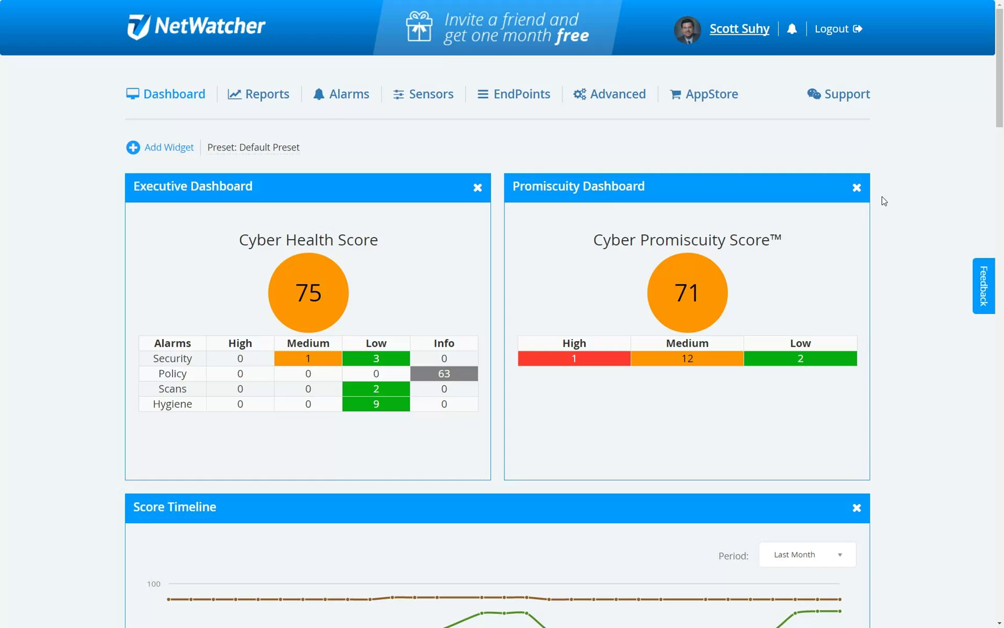
pyautogui.moveTo(1001, 95); pyautogui.dragTo(1003, 510)
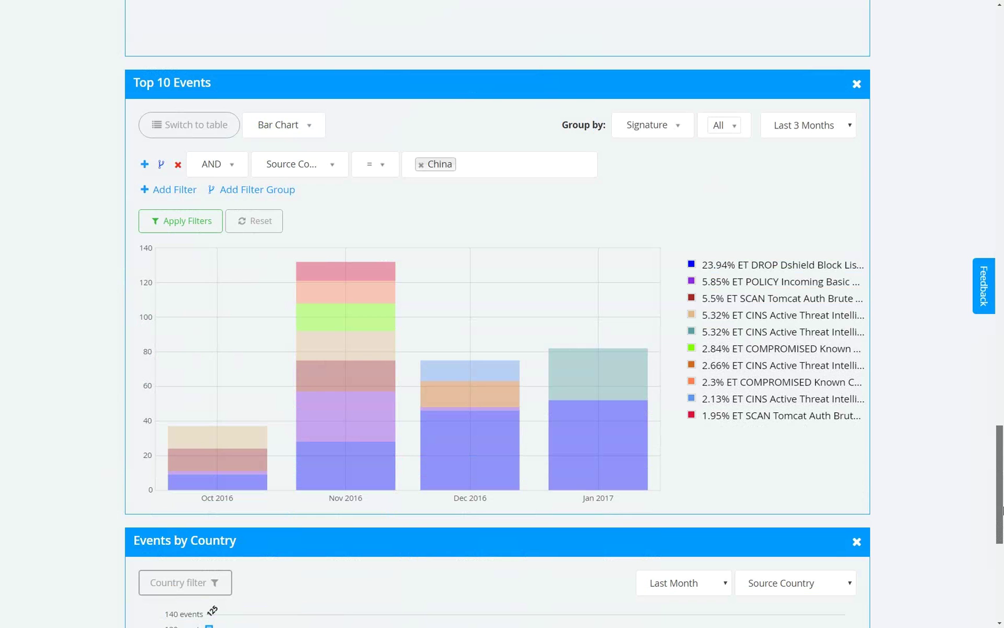
pyautogui.moveTo(1002, 517); pyautogui.dragTo(1001, 68)
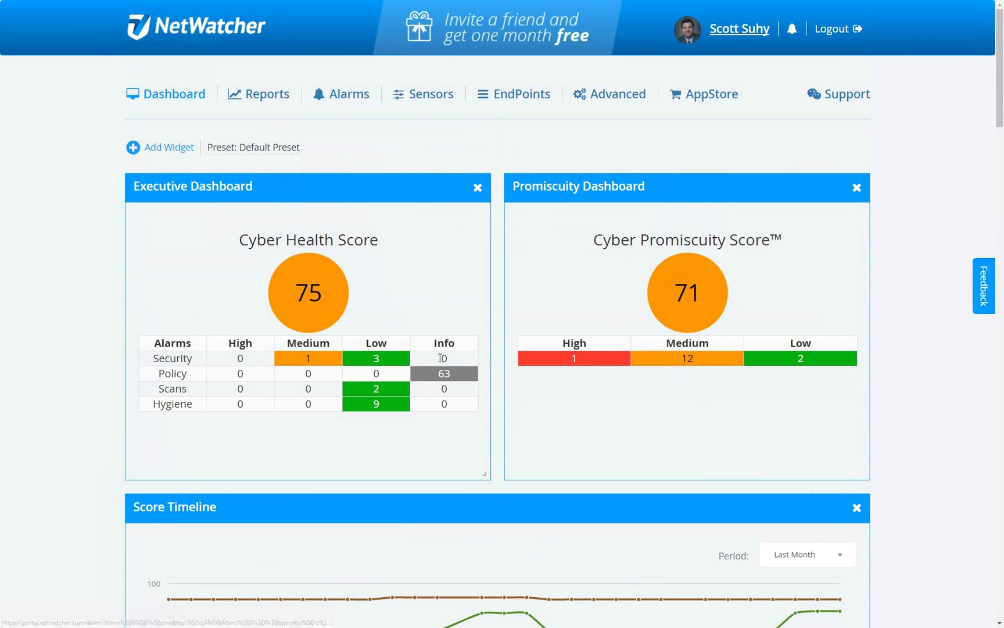
# - Open the medium-severity security alarm's details from the Executive Dashboard and review its description, recommendation and related events
pyautogui.click(308, 360)
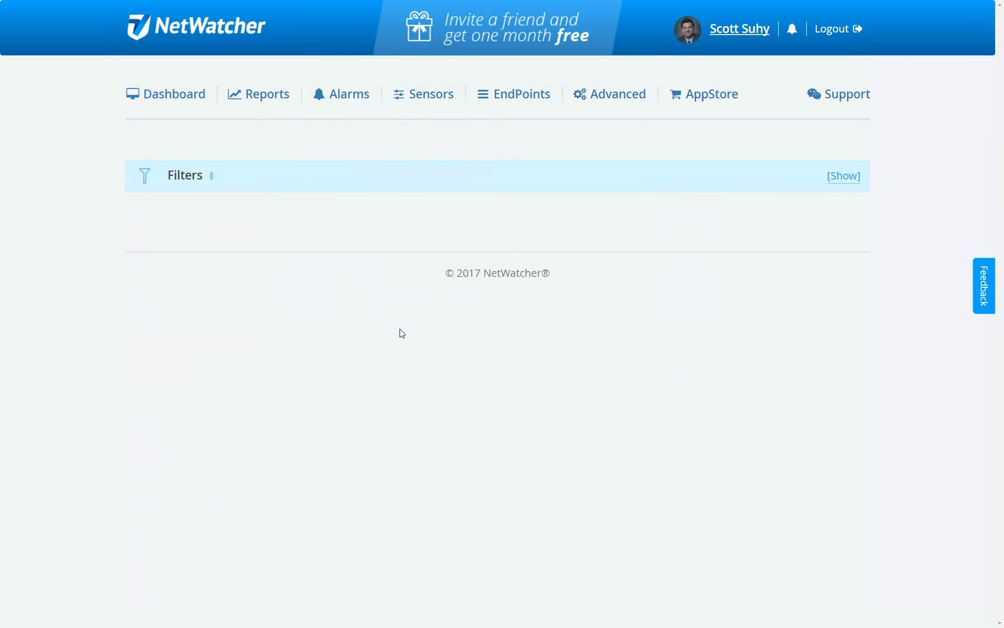
pyautogui.click(818, 251)
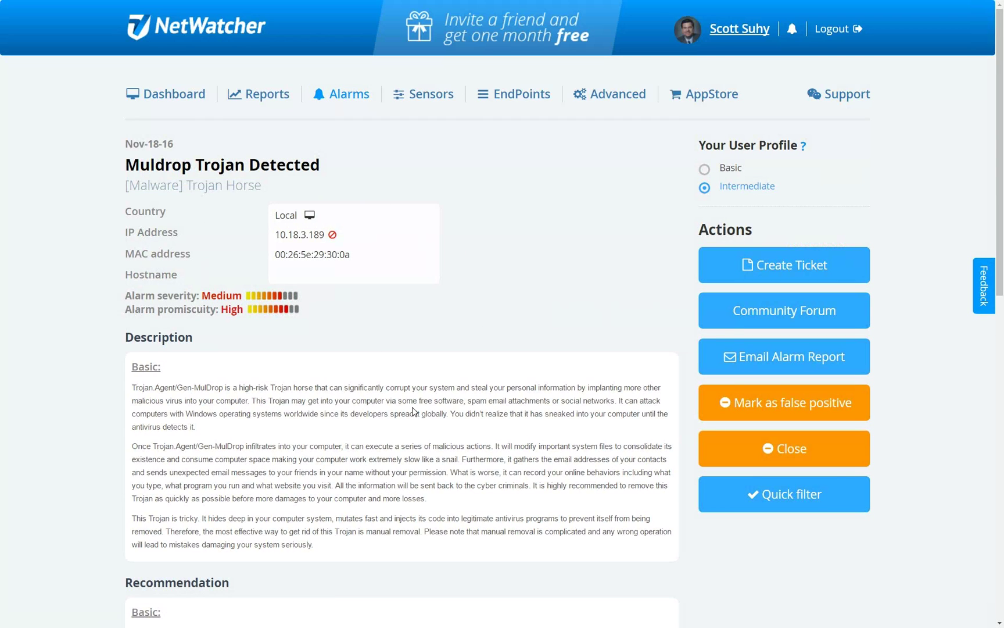
pyautogui.scroll(-1, 421, 410)
pyautogui.scroll(-3, 426, 407)
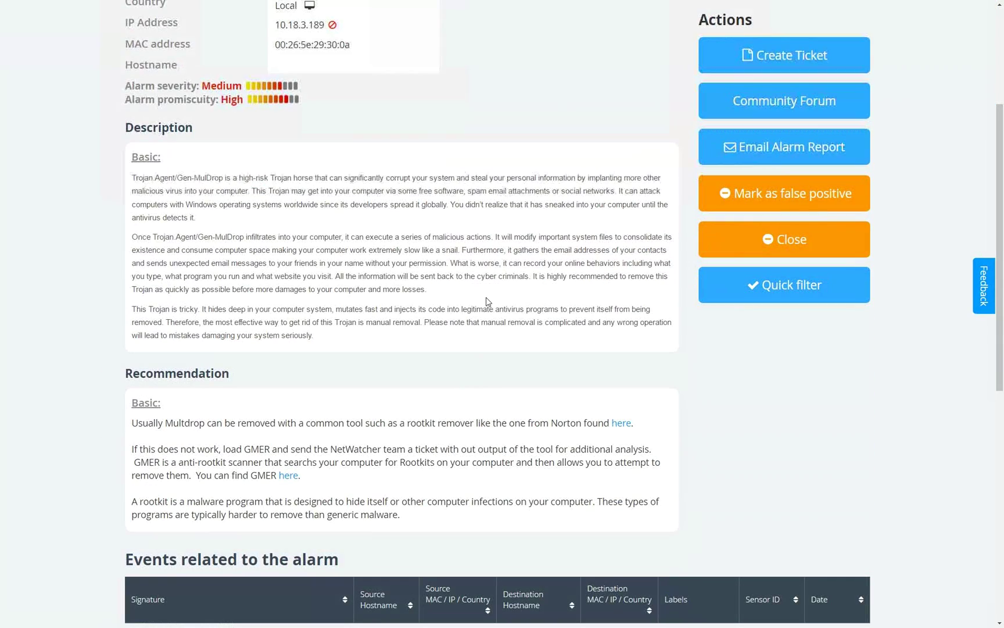
pyautogui.scroll(-3, 487, 298)
pyautogui.scroll(-5, 489, 303)
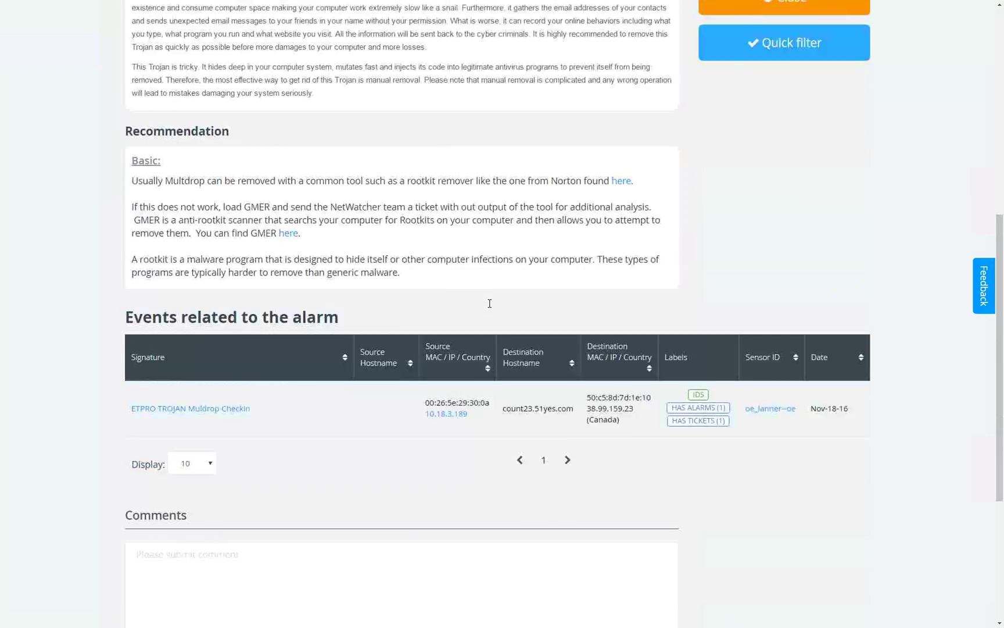
pyautogui.scroll(6, 539, 320)
pyautogui.scroll(5, 539, 320)
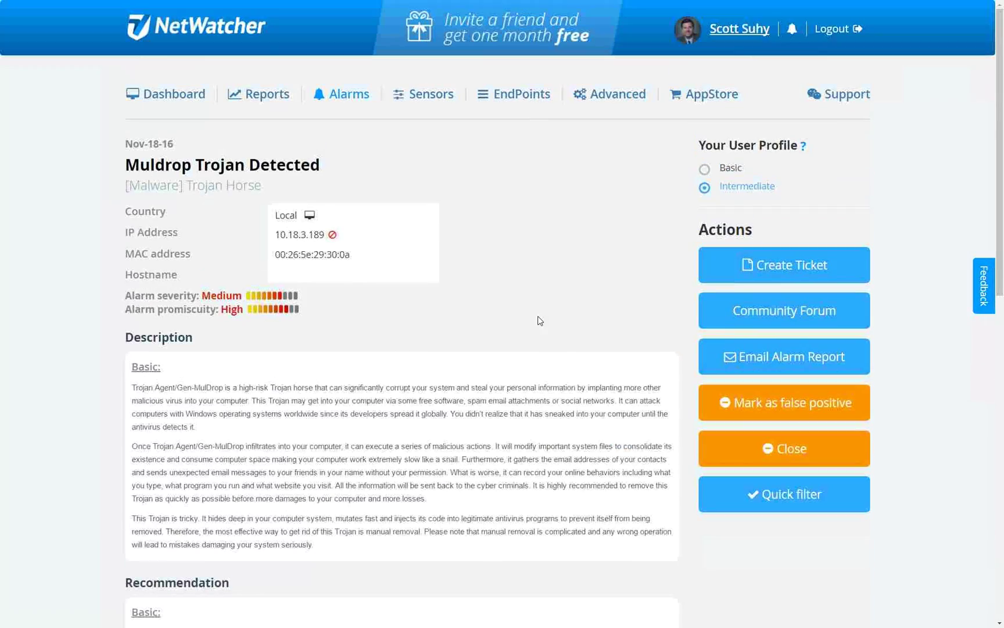
# - Enter the comment "fixed with malwarebytes" on the Muldrop Trojan Detected alarm
pyautogui.moveTo(702, 195)
pyautogui.moveTo(1002, 216); pyautogui.dragTo(1002, 455)
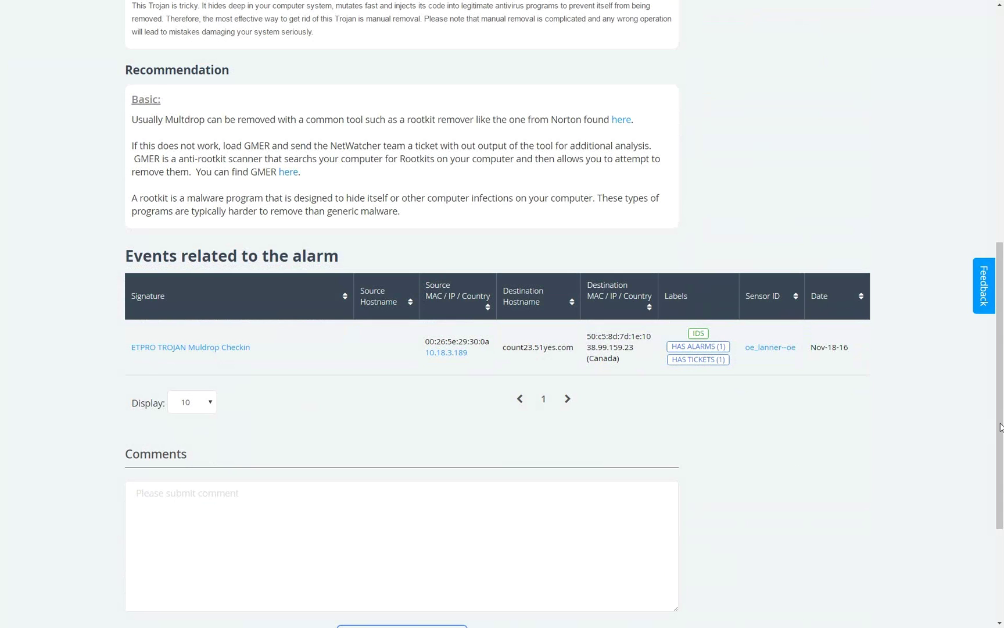
pyautogui.click(430, 509)
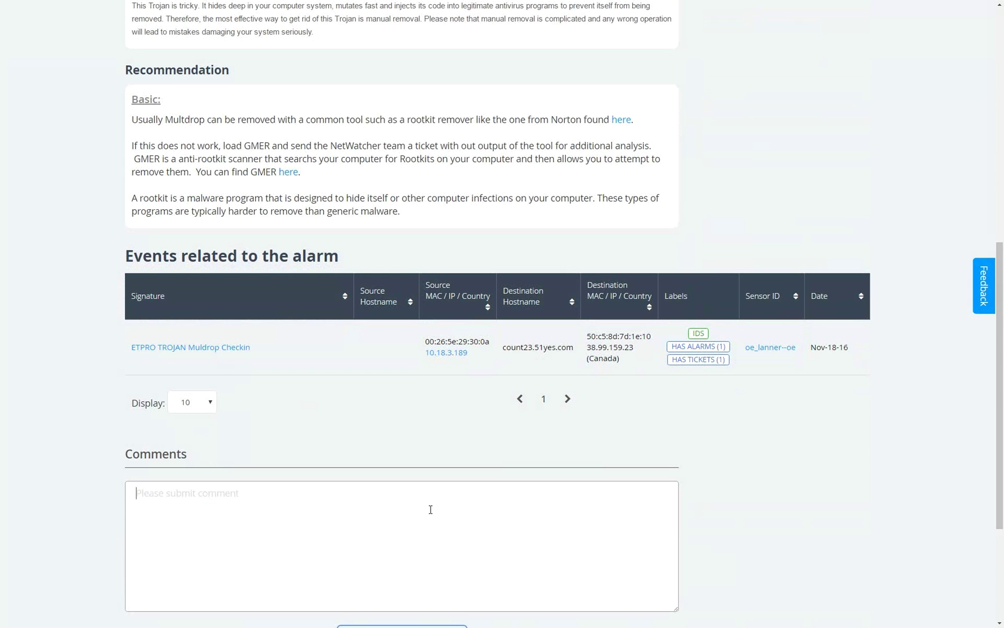
pyautogui.write('fixed with')
pyautogui.write(' malwarebye')
pyautogui.write('ts')
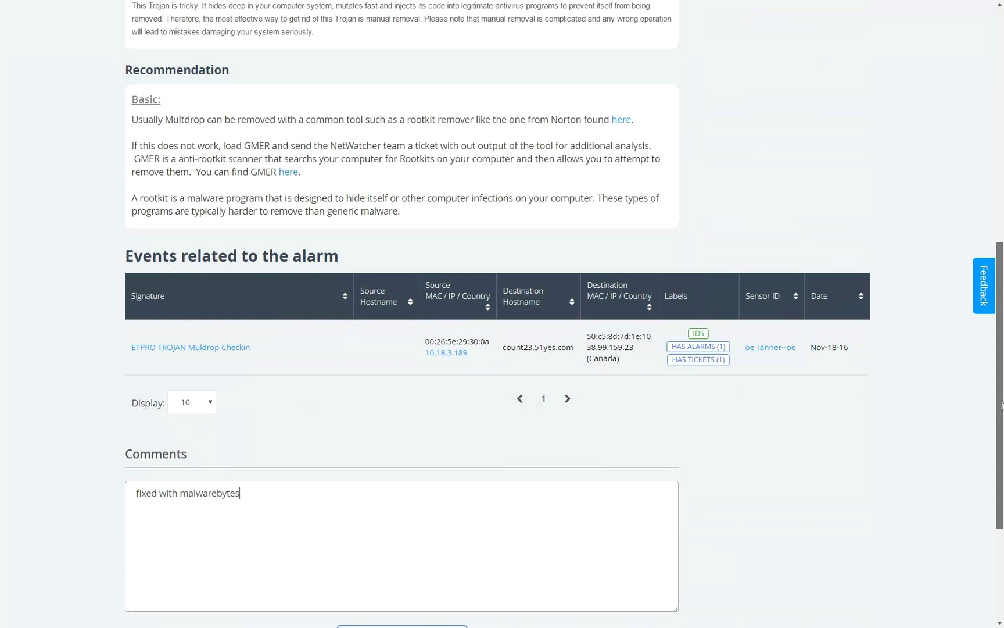
pyautogui.scroll(10, 1002, 405)
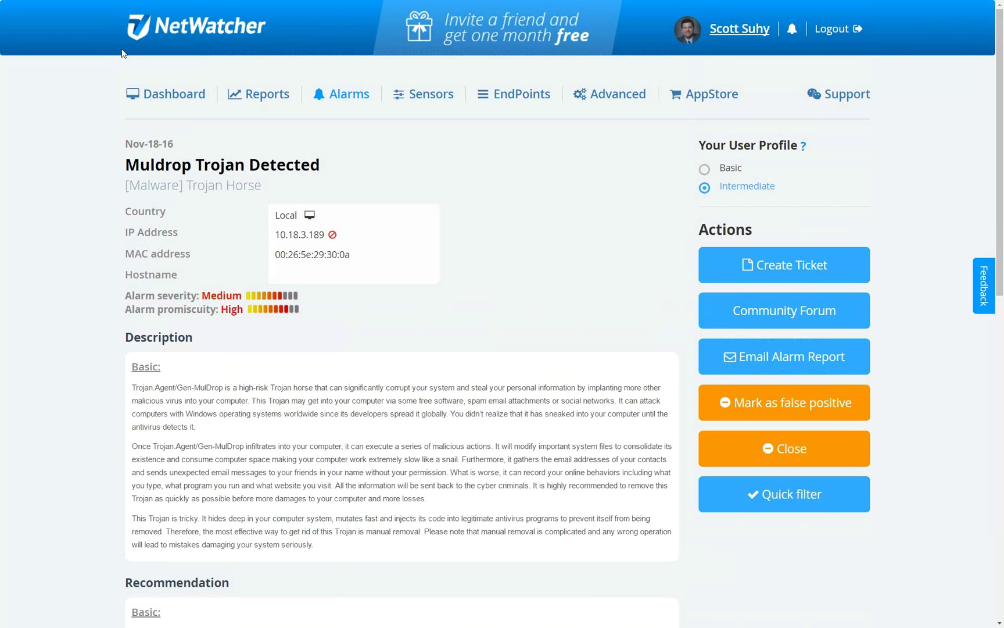
# - From the dashboard's medium promiscuity alarms, open "Mobile app exposing data in clear text" and review its description, recommendation and related events
pyautogui.click(152, 96)
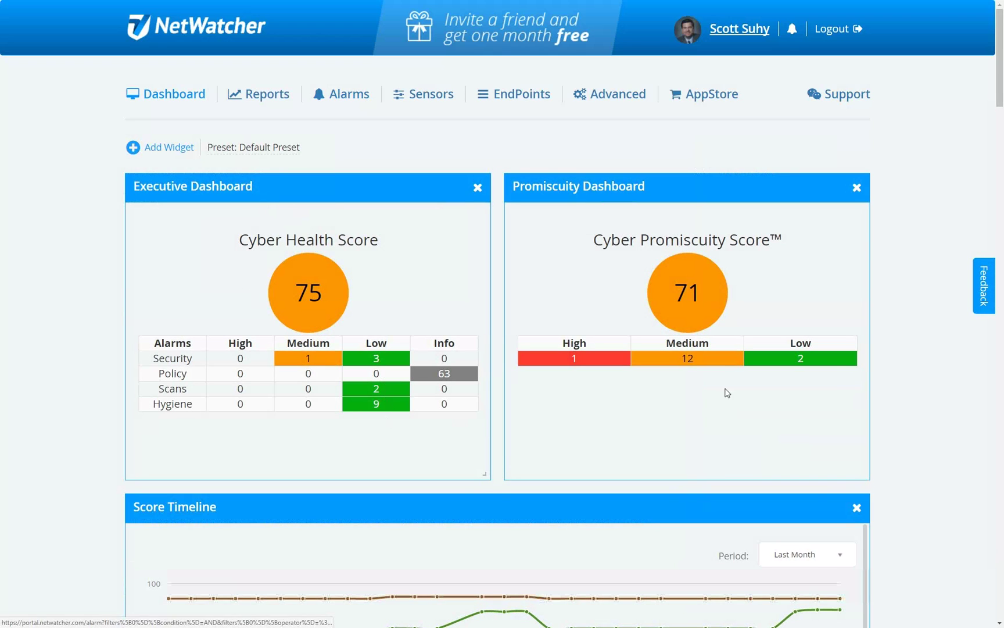
pyautogui.click(687, 358)
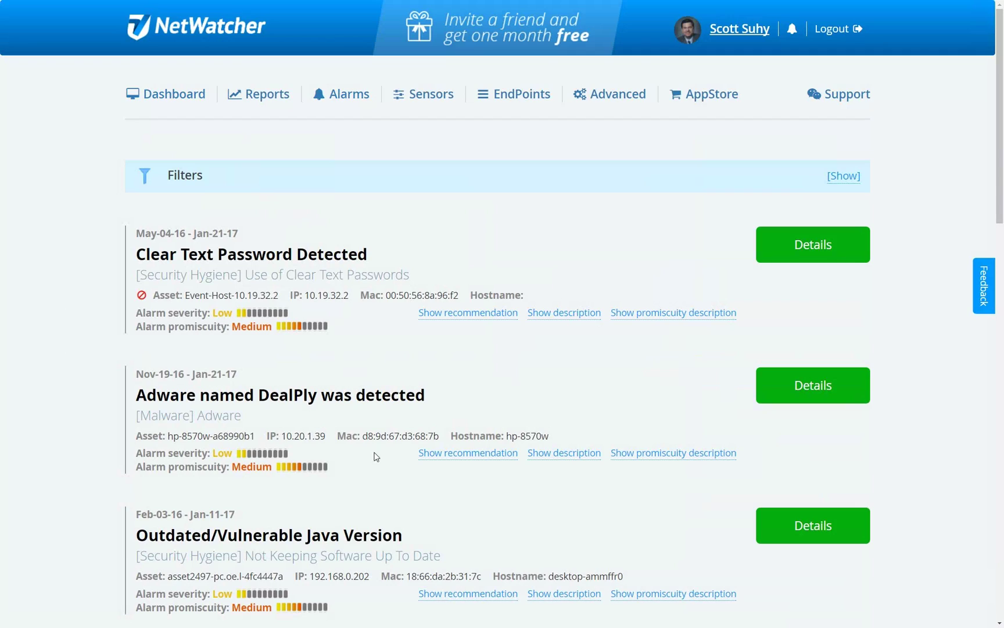
pyautogui.moveTo(1001, 150); pyautogui.dragTo(1003, 301)
pyautogui.click(801, 195)
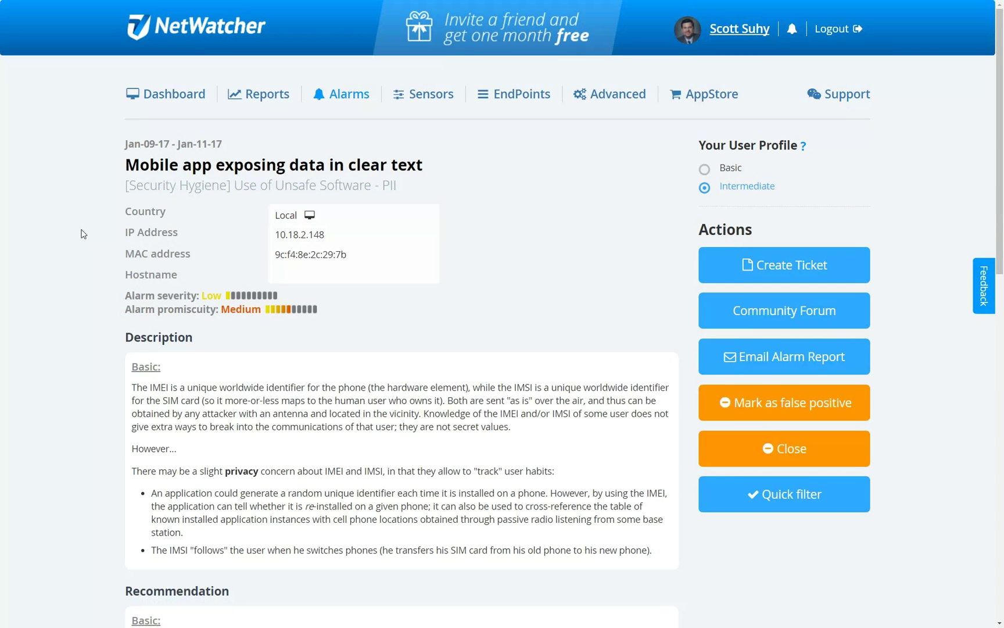
pyautogui.scroll(-3, 83, 234)
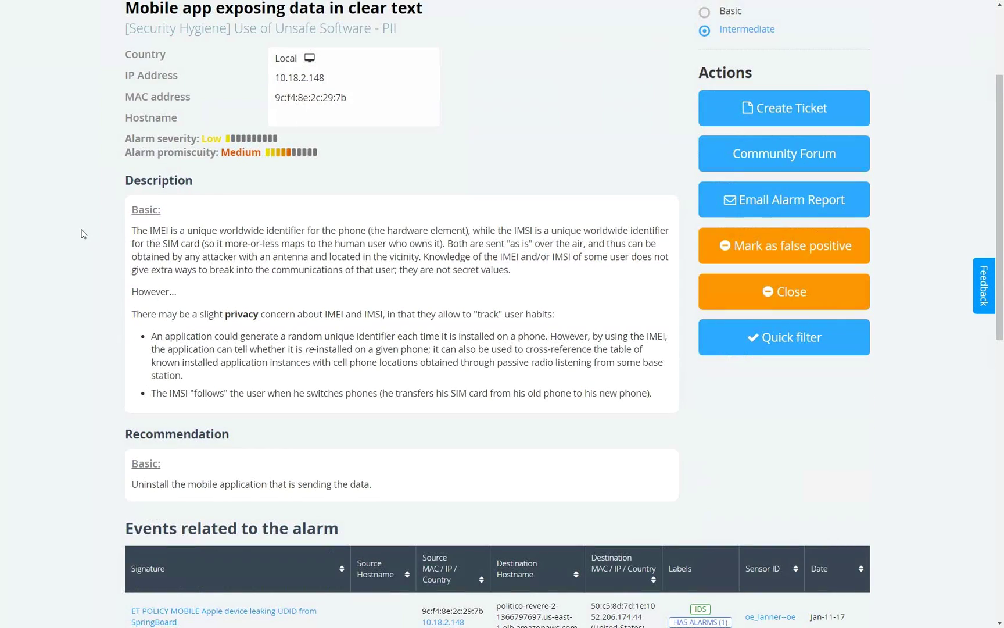
pyautogui.scroll(-2, 268, 292)
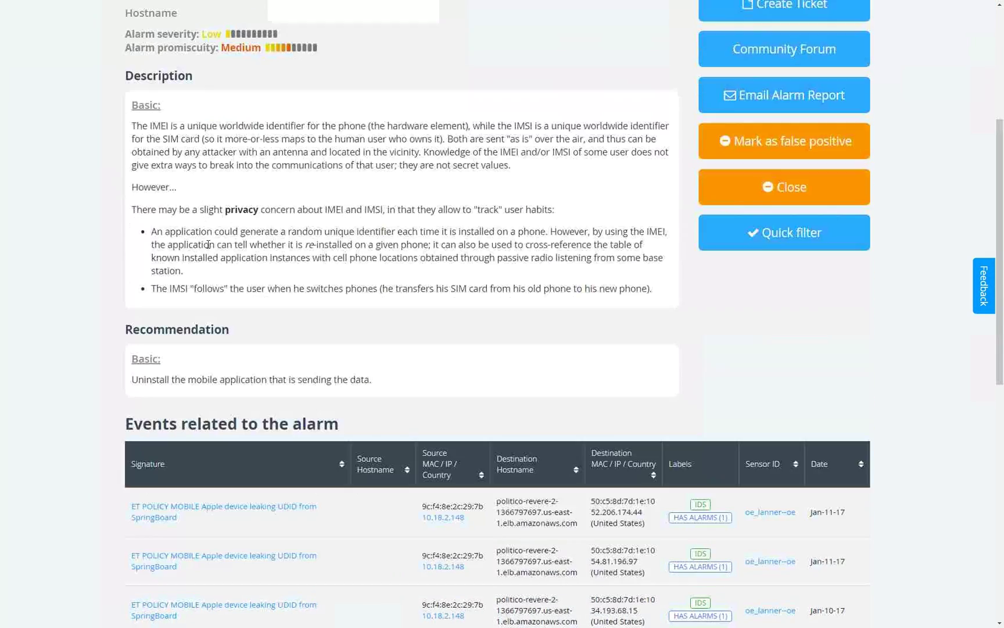
pyautogui.scroll(-7, 174, 249)
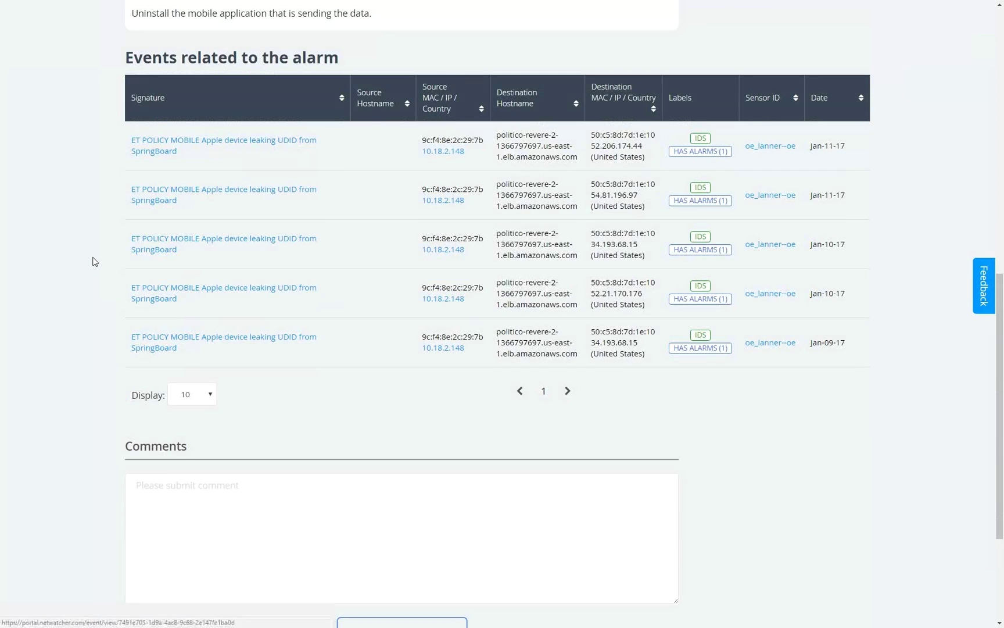
pyautogui.scroll(-2, 93, 262)
pyautogui.scroll(-2, 84, 259)
pyautogui.moveTo(999, 485); pyautogui.dragTo(998, 132)
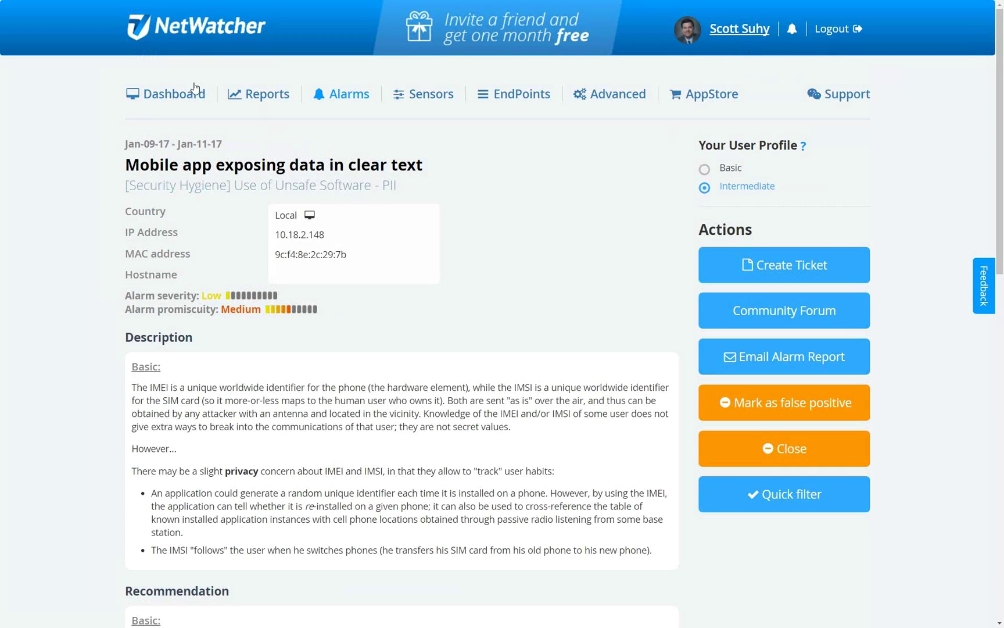
# - Start a new report of type Alarms and include all the available columns
pyautogui.click(171, 98)
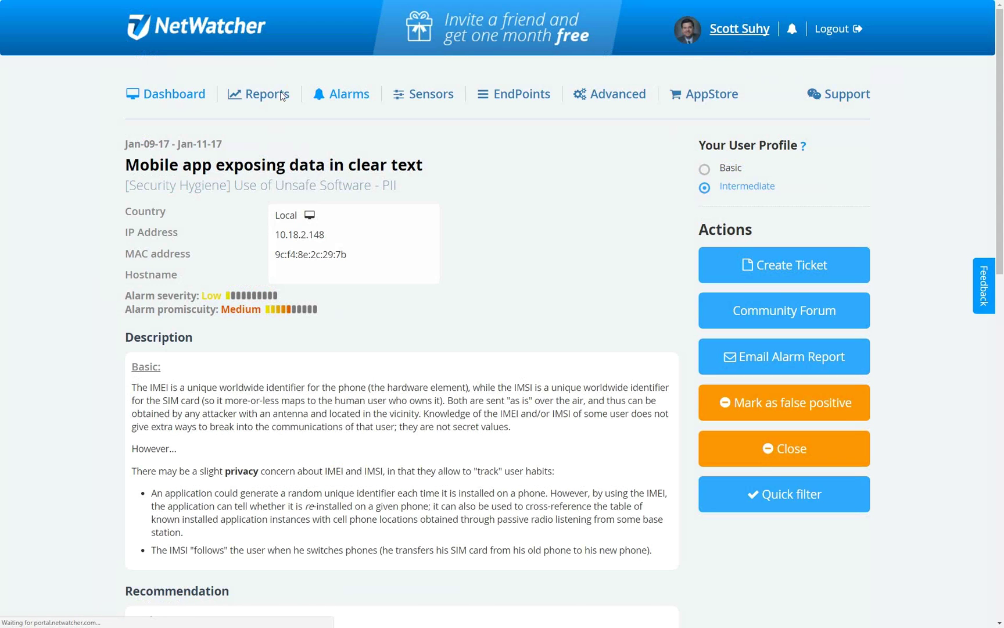
pyautogui.click(276, 101)
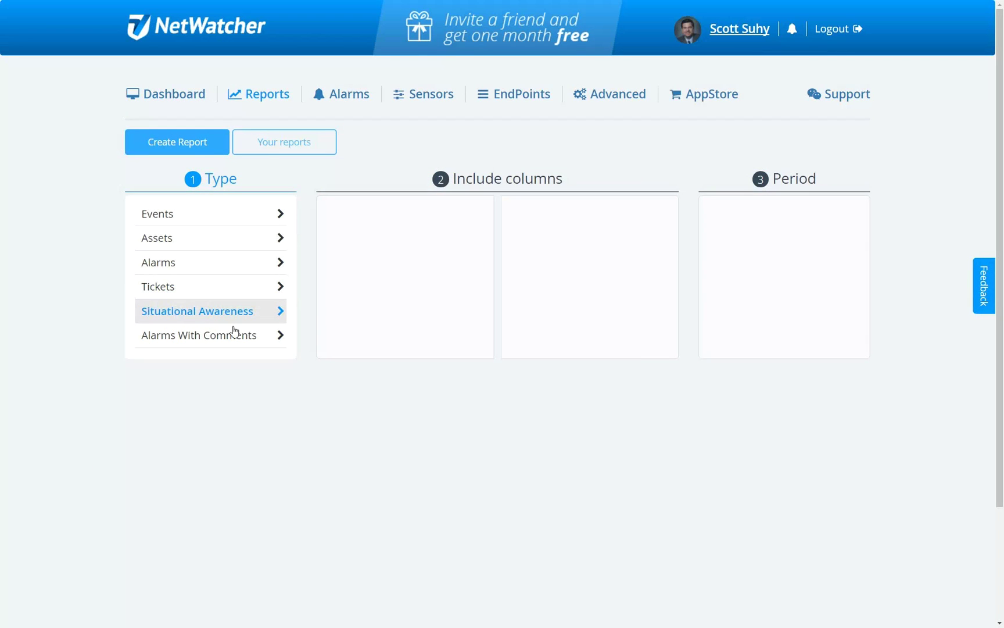
pyautogui.click(237, 265)
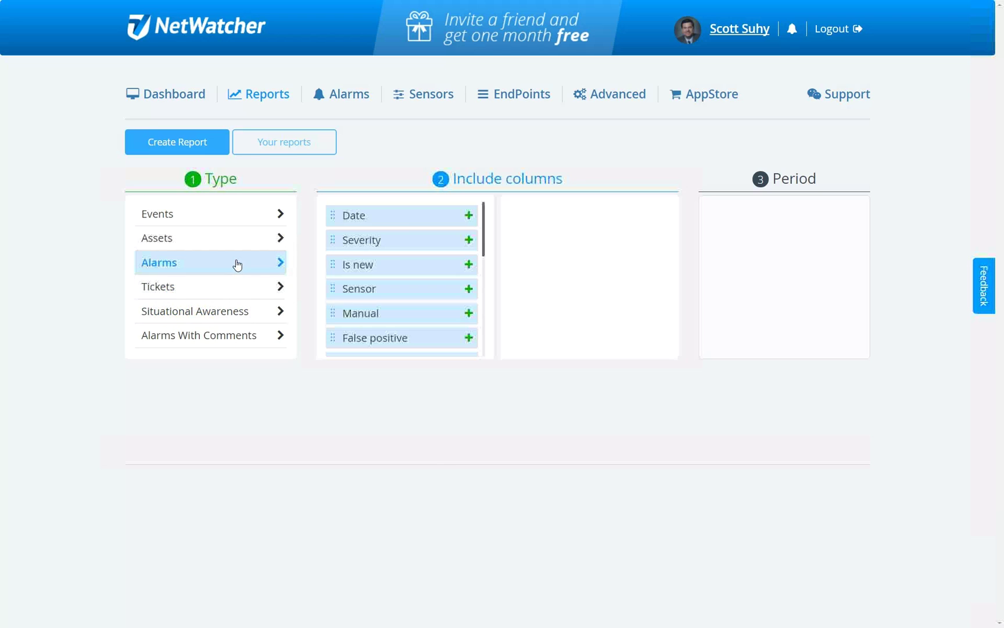
pyautogui.doubleClick(407, 224)
pyautogui.doubleClick(409, 225)
pyautogui.doubleClick(409, 225)
pyautogui.doubleClick(409, 225)
pyautogui.doubleClick(409, 225)
pyautogui.doubleClick(408, 224)
pyautogui.doubleClick(409, 225)
pyautogui.doubleClick(409, 225)
pyautogui.doubleClick(408, 225)
pyautogui.doubleClick(409, 225)
pyautogui.doubleClick(409, 224)
pyautogui.doubleClick(409, 225)
pyautogui.doubleClick(409, 225)
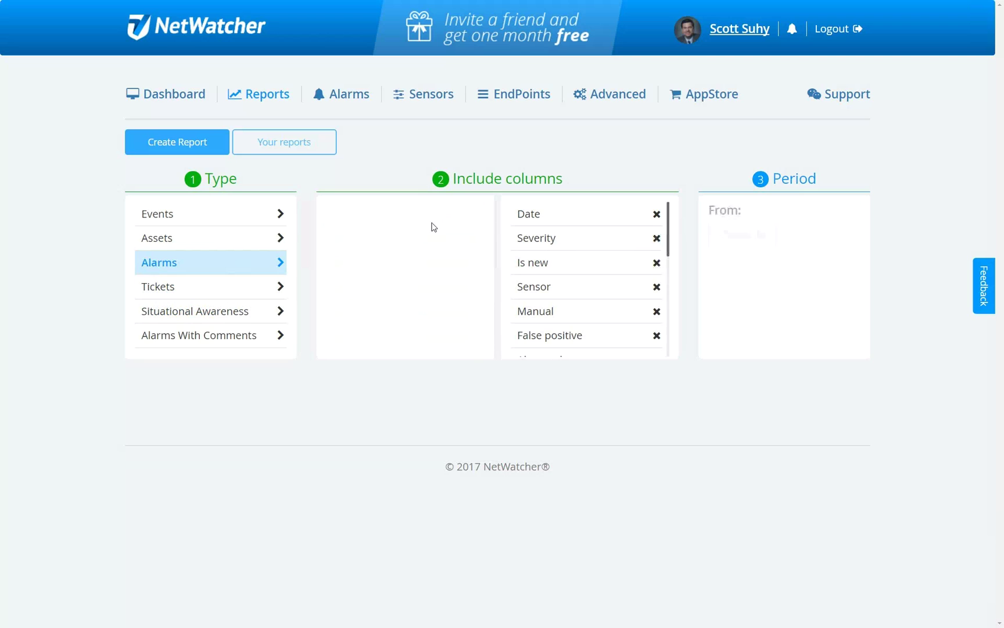
# - Set the alarm report's period from 2017-01-01 to 2017-01-23
pyautogui.click(767, 238)
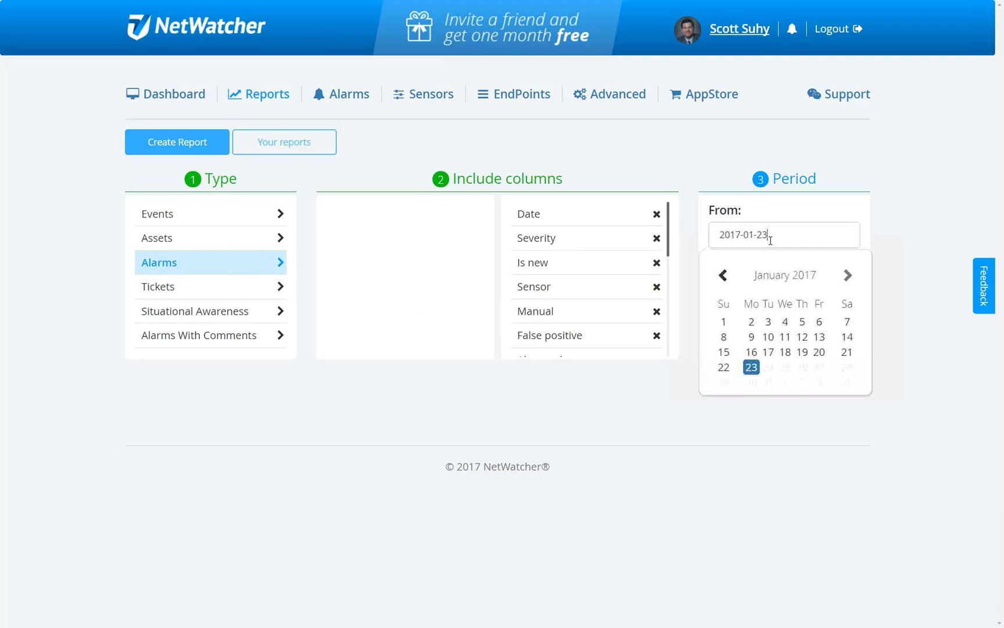
pyautogui.click(725, 323)
pyautogui.click(754, 296)
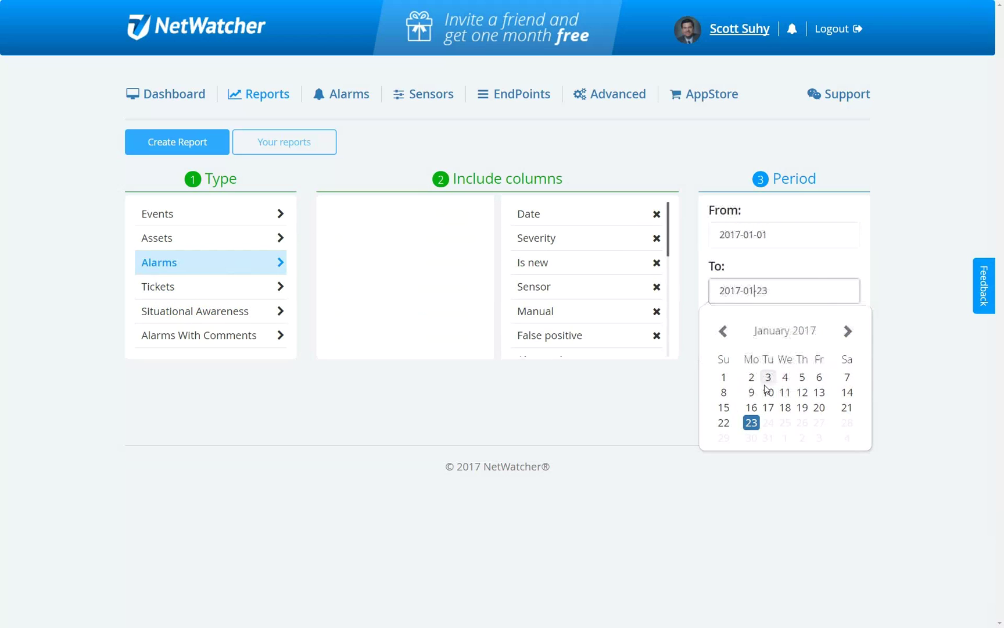
pyautogui.click(752, 427)
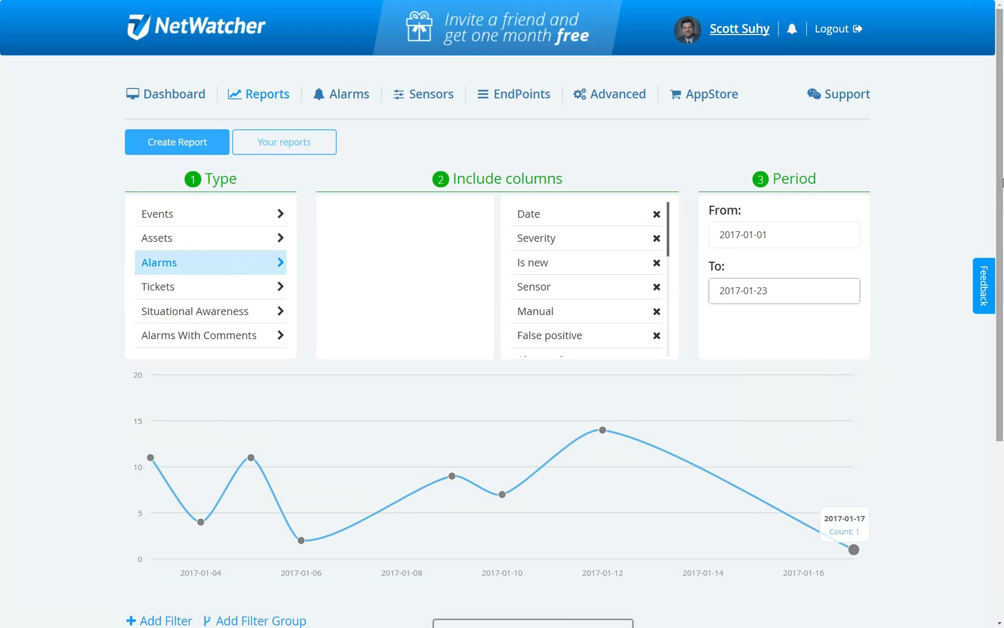
# - Add a report filter for Alarm Type equal to Security and apply it
pyautogui.moveTo(1003, 183); pyautogui.dragTo(1003, 384)
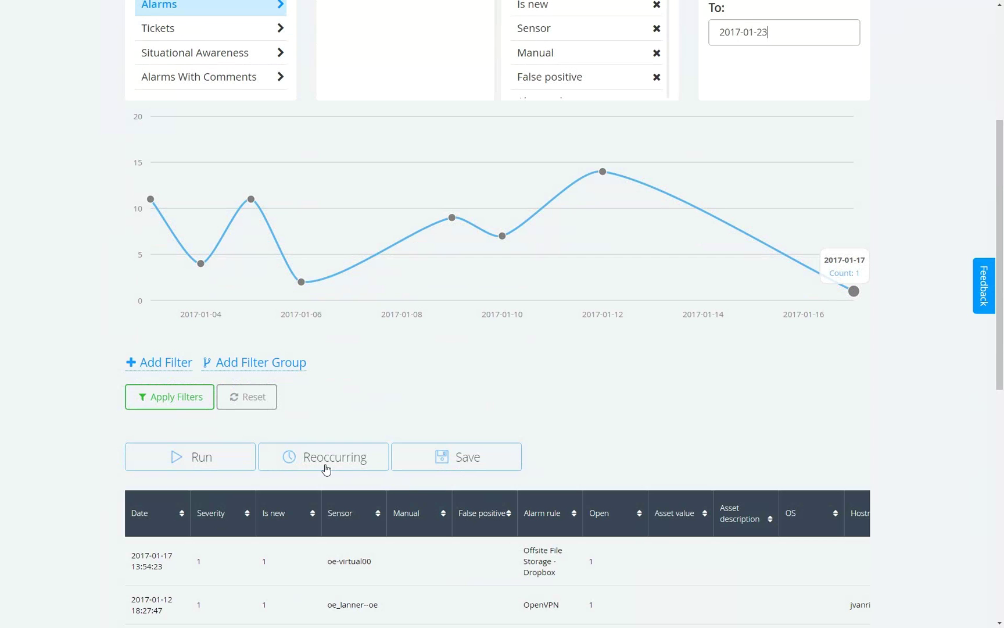
pyautogui.click(152, 364)
pyautogui.click(268, 368)
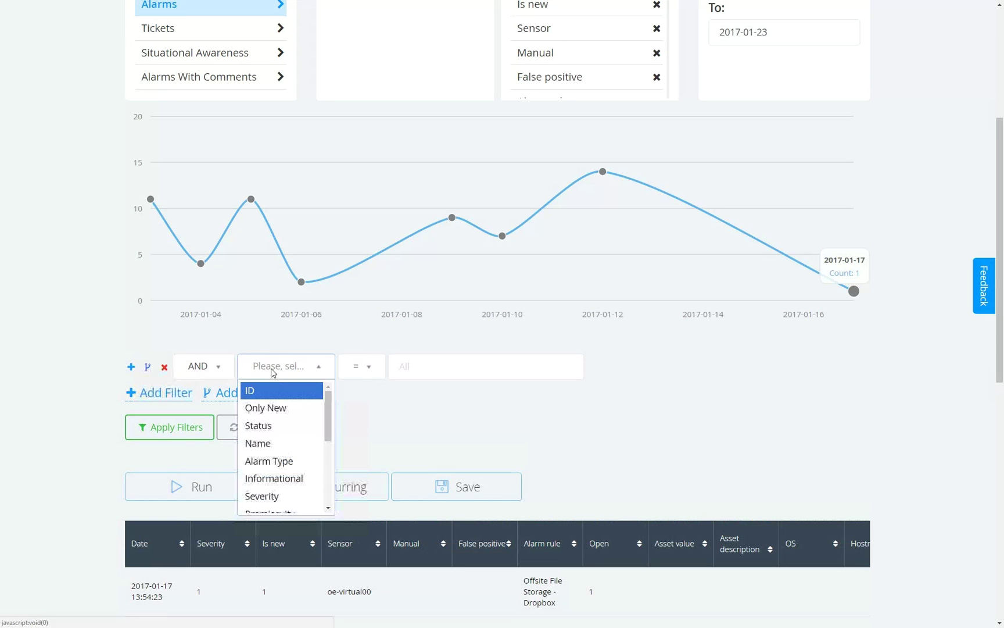
pyautogui.click(292, 460)
pyautogui.click(427, 372)
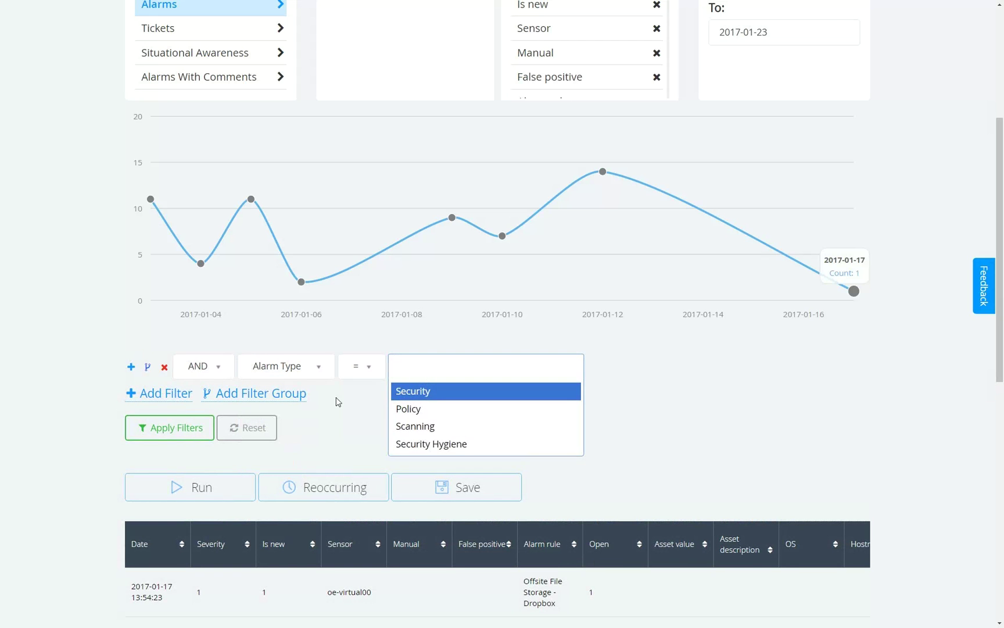
pyautogui.press('Return')
pyautogui.click(192, 428)
# - Go to the existing reports and show the available actions for the Jan-21-17 Situational Awareness OE report
pyautogui.moveTo(1001, 236); pyautogui.dragTo(1003, 157)
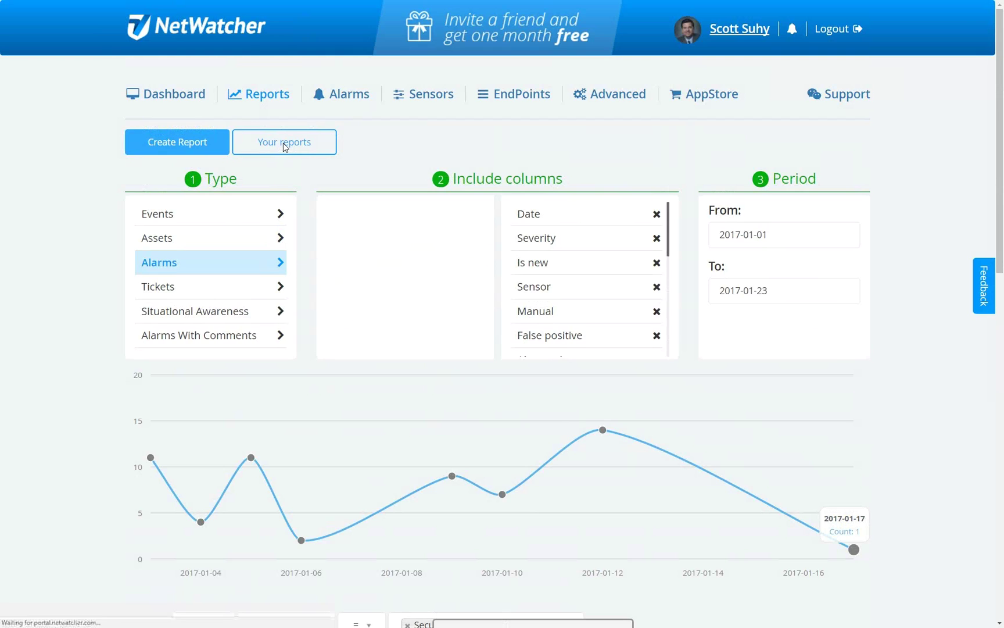
pyautogui.click(284, 143)
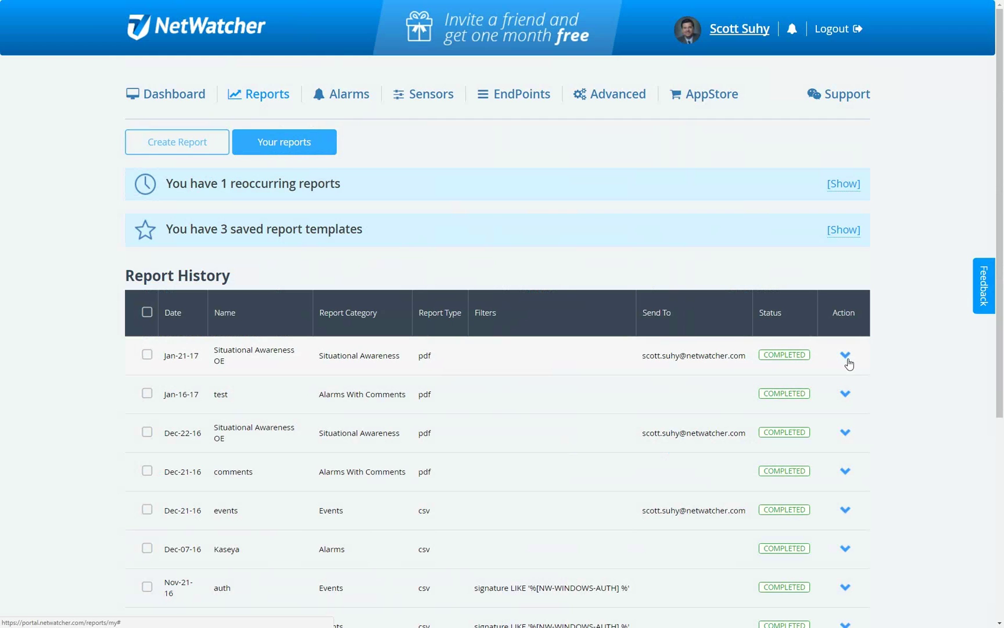
pyautogui.click(846, 357)
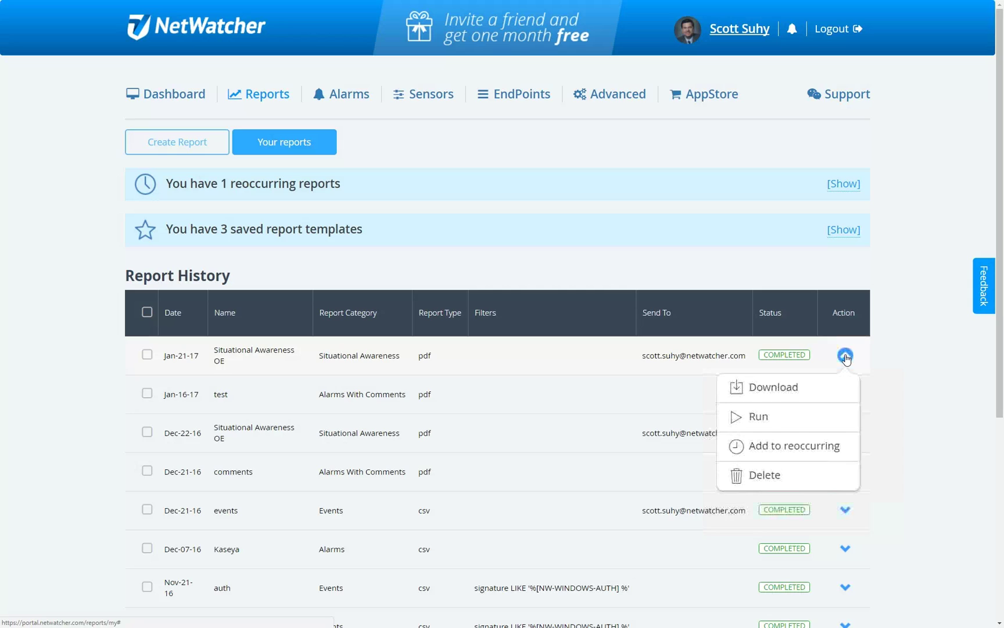
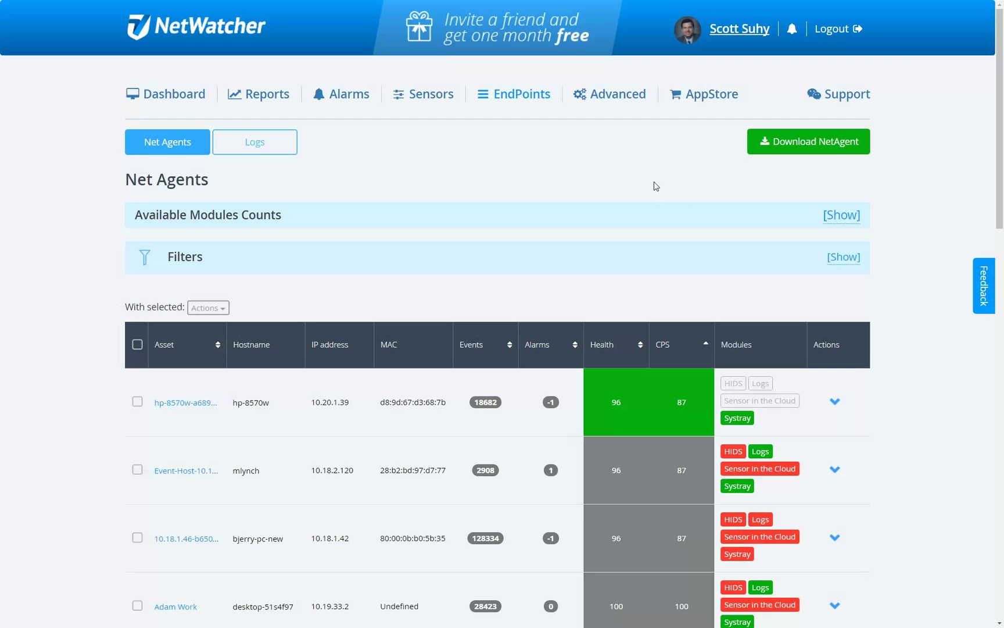
# - Open the signed-in account's user profile settings
pyautogui.moveTo(750, 31)
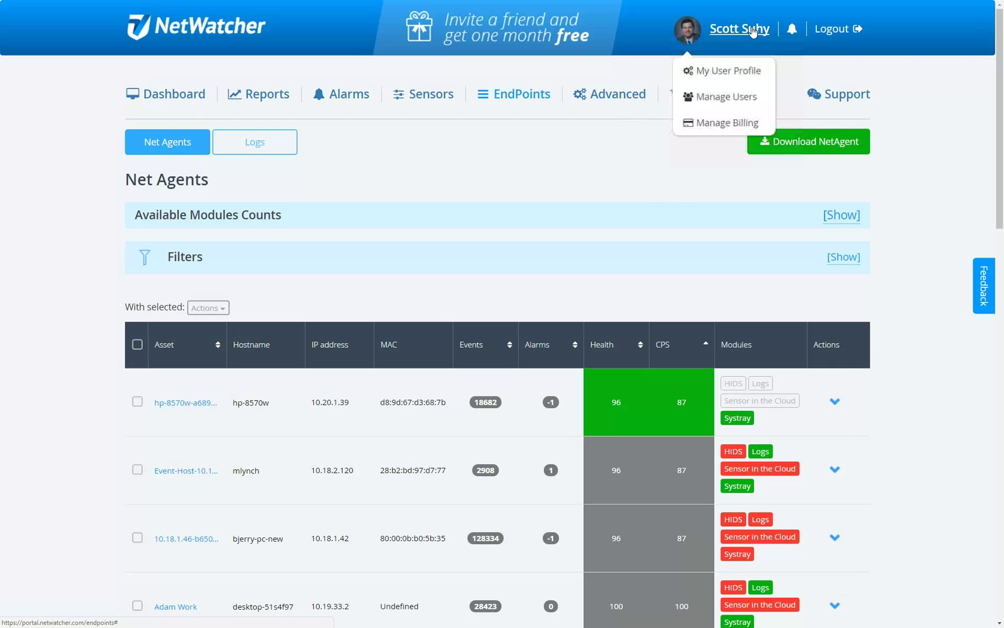
pyautogui.click(704, 71)
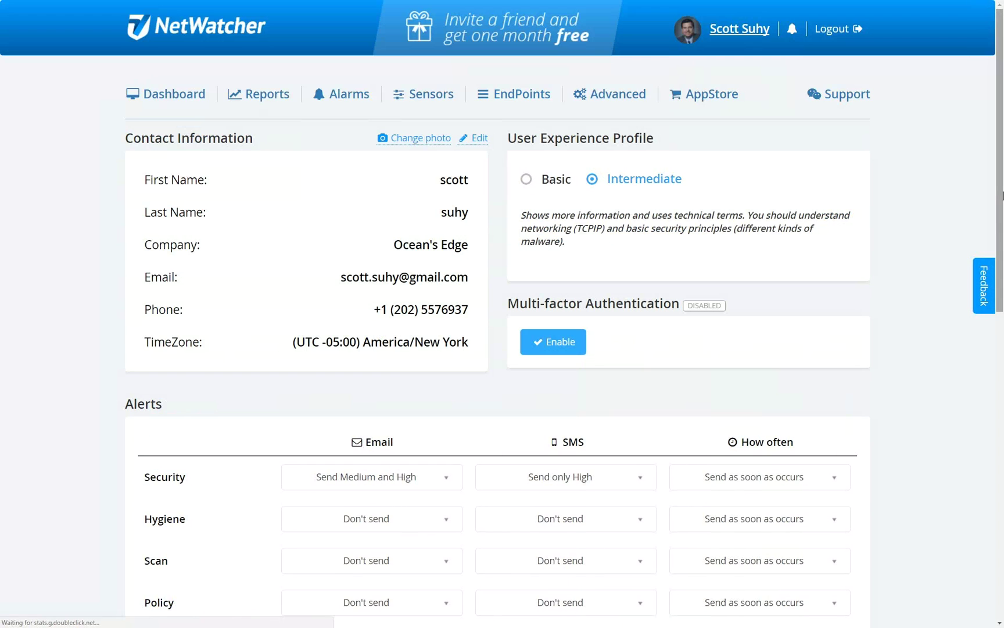
# - Set the Security alerts to send Medium and High by both email and SMS
pyautogui.scroll(-4, 1002, 221)
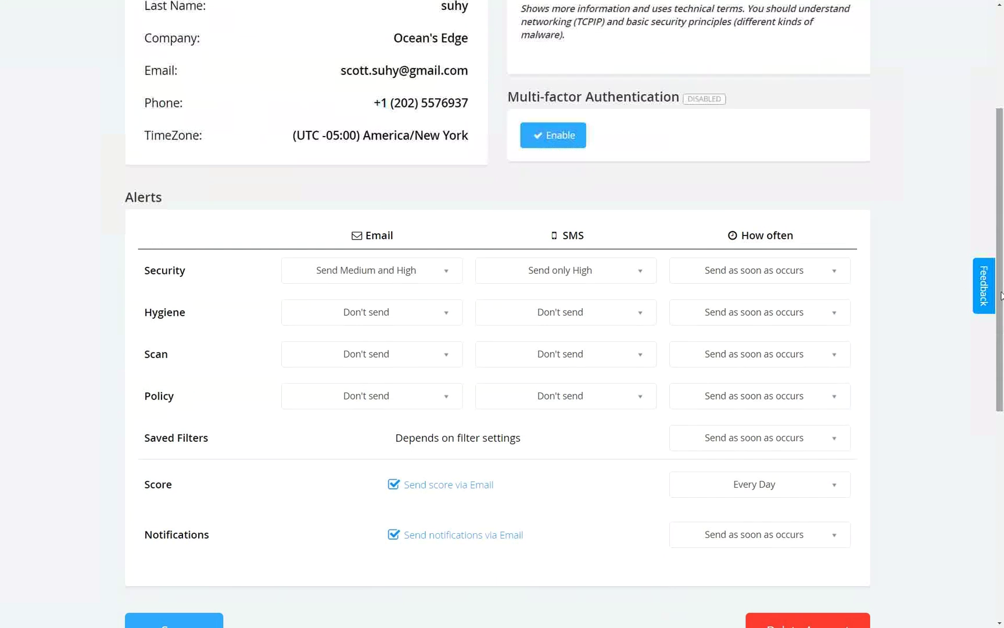
pyautogui.click(405, 273)
pyautogui.click(406, 330)
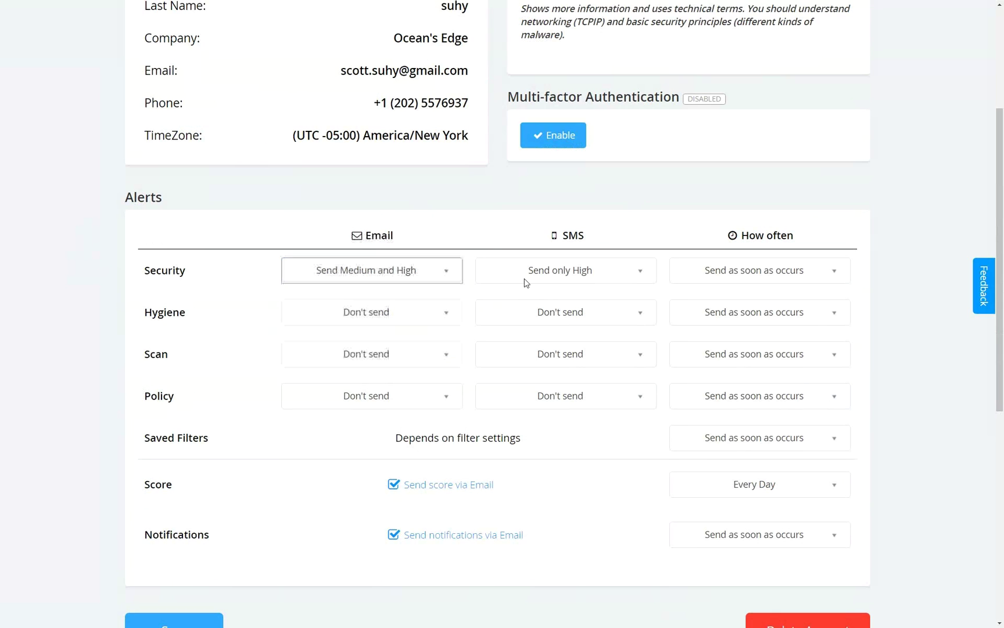
pyautogui.click(568, 274)
pyautogui.click(568, 330)
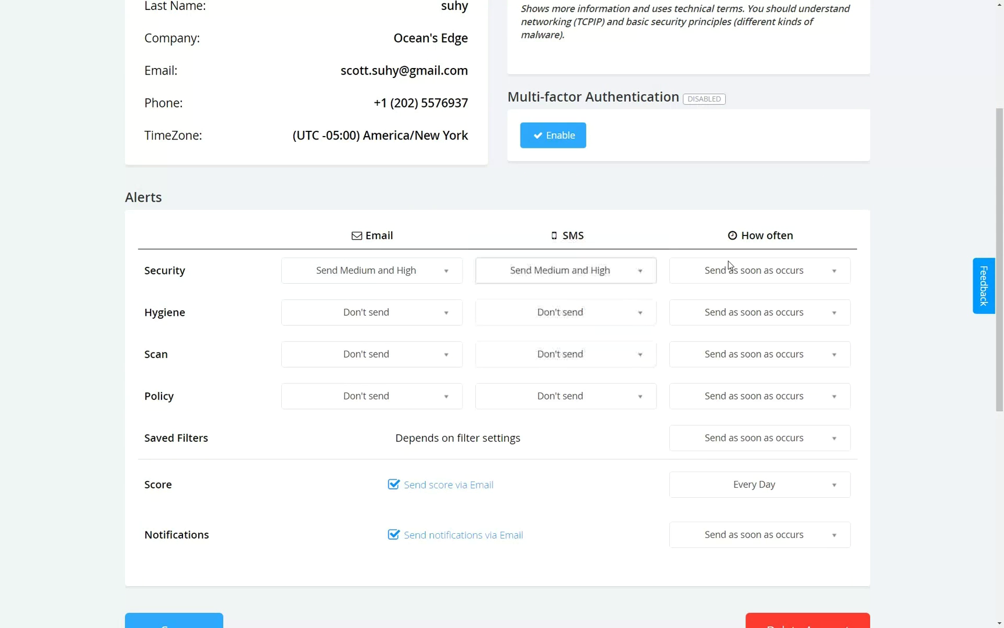
# - Review the frequency options offered for Security alerts and for the Score email
pyautogui.click(762, 274)
pyautogui.click(762, 274)
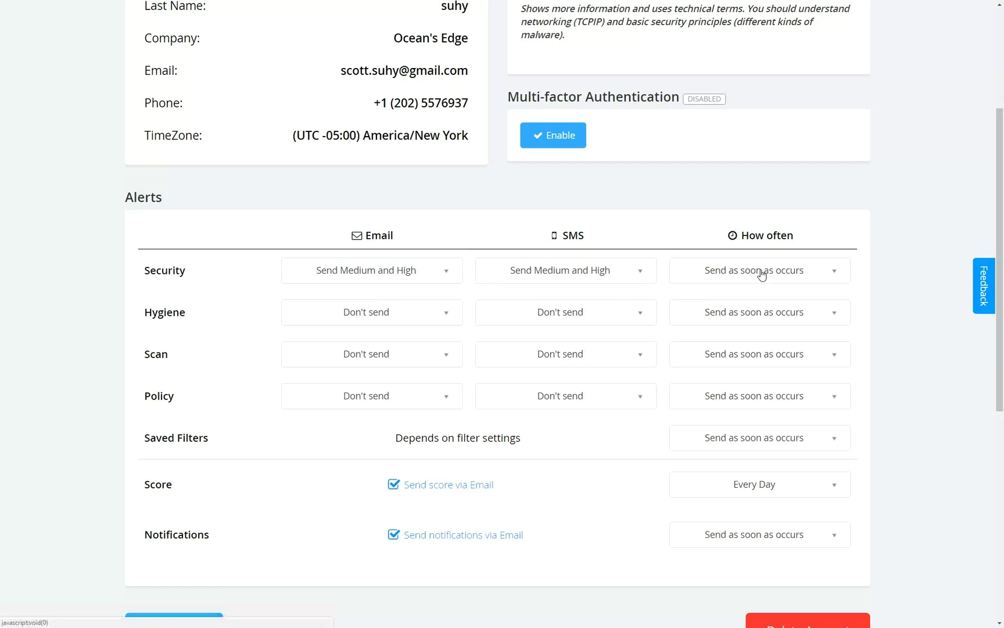
pyautogui.click(780, 487)
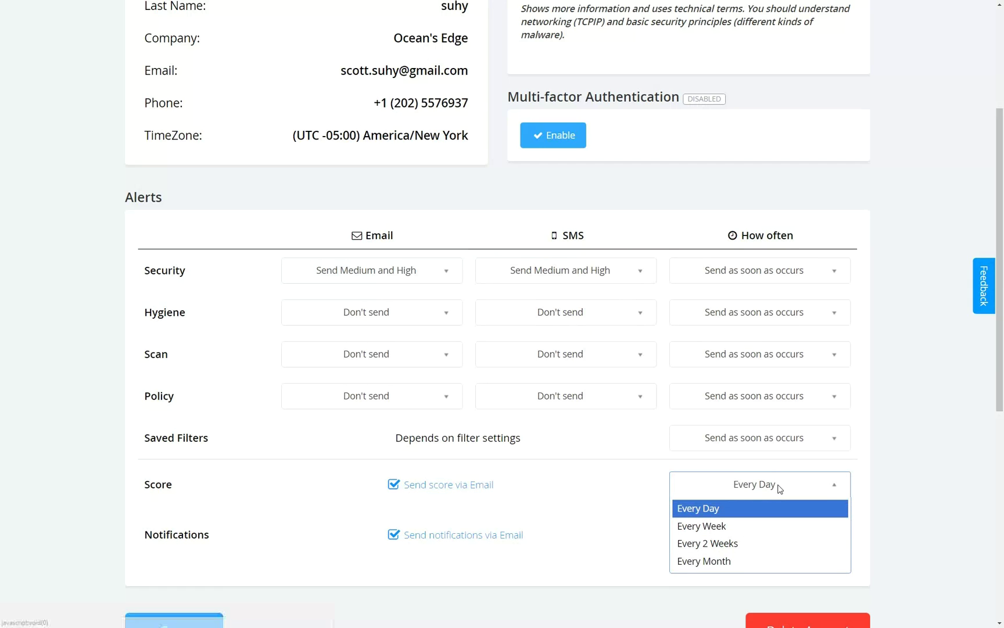
pyautogui.click(926, 462)
# - Return to the portal's dashboard, then switch to the PowerPoint slide show
pyautogui.moveTo(1001, 225); pyautogui.dragTo(1002, 203)
pyautogui.scroll(3, 1002, 202)
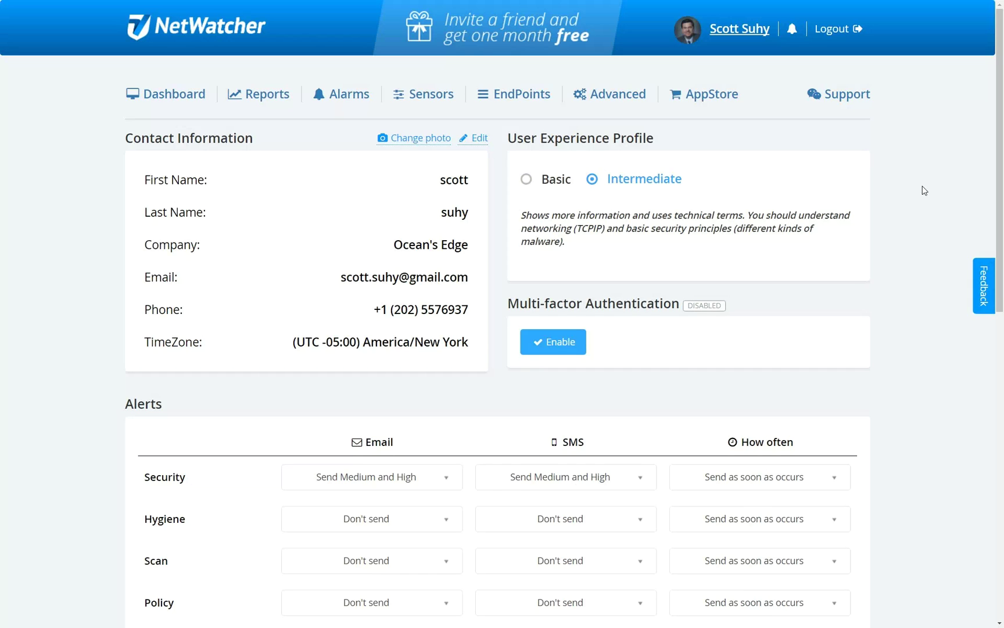
pyautogui.click(176, 96)
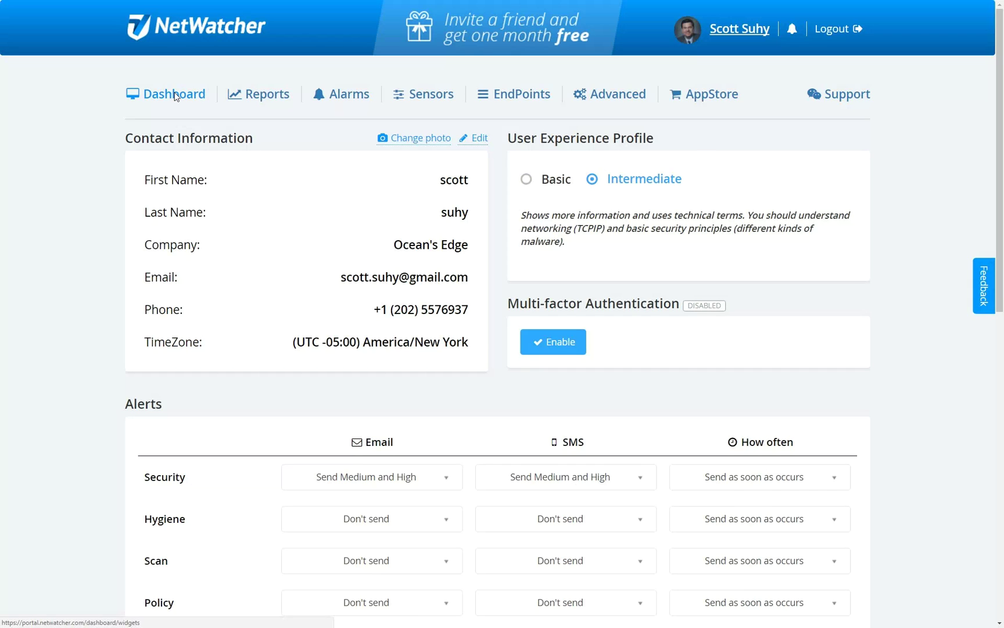
pyautogui.hotkey('alt', 'Tab')
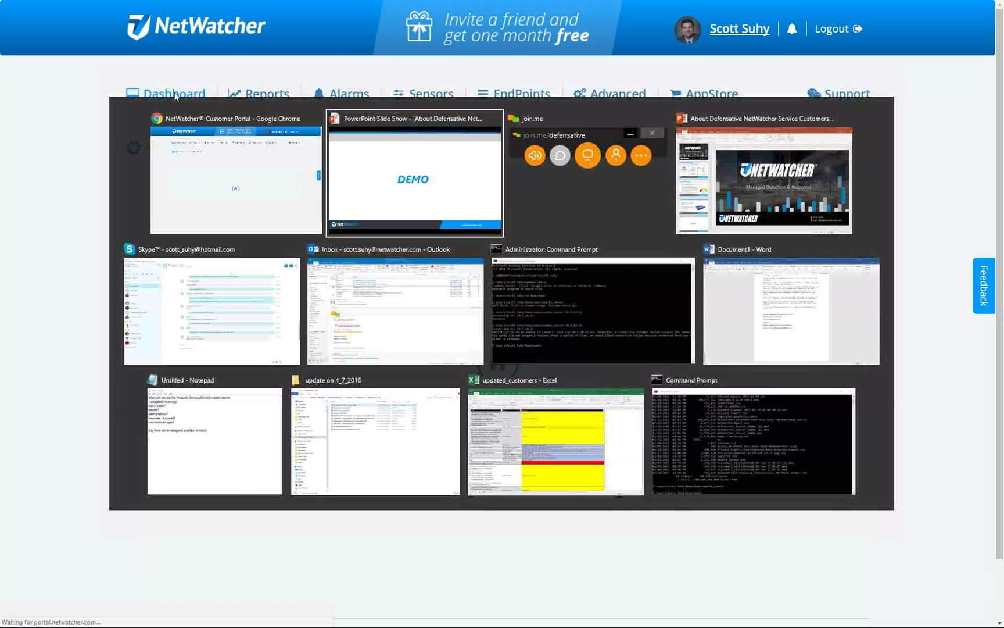